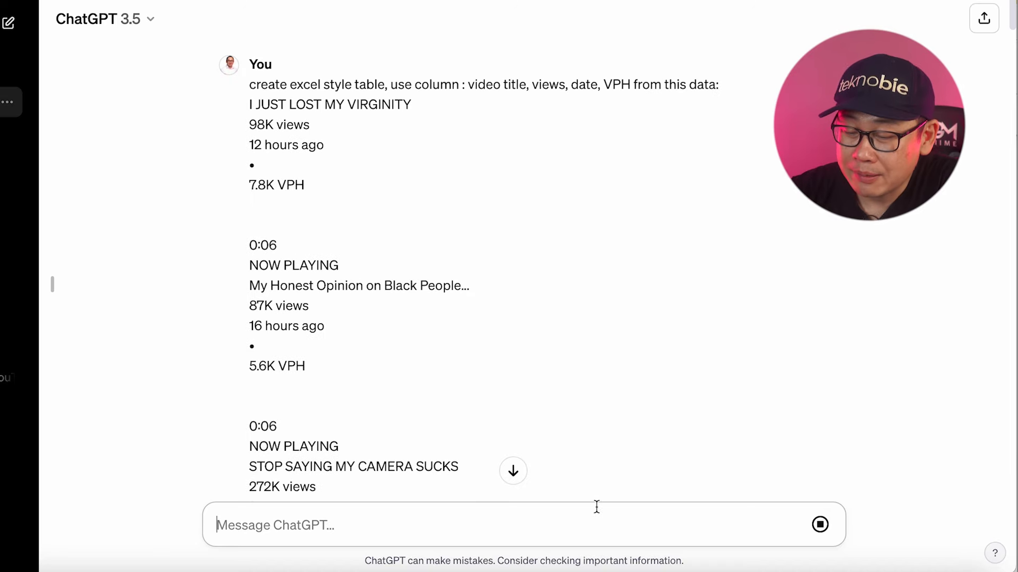
Examine the generated table's video titles, views, dates and VPH from the first to the last row
{"action": "scroll", "coordinate": [597, 486], "scroll_direction": "down", "scroll_amount": 10}
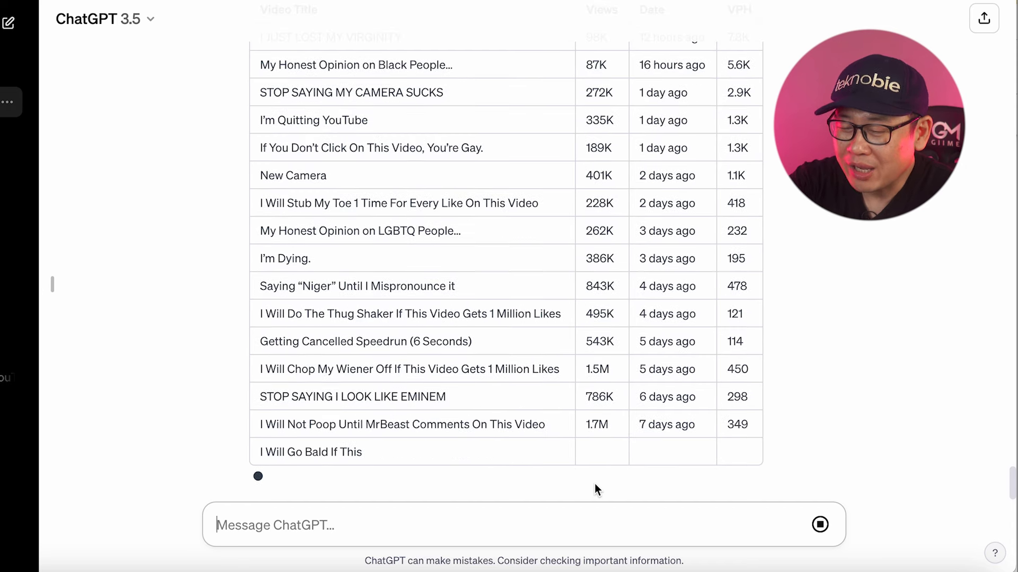
{"action": "scroll", "coordinate": [625, 463], "scroll_direction": "up", "scroll_amount": 4}
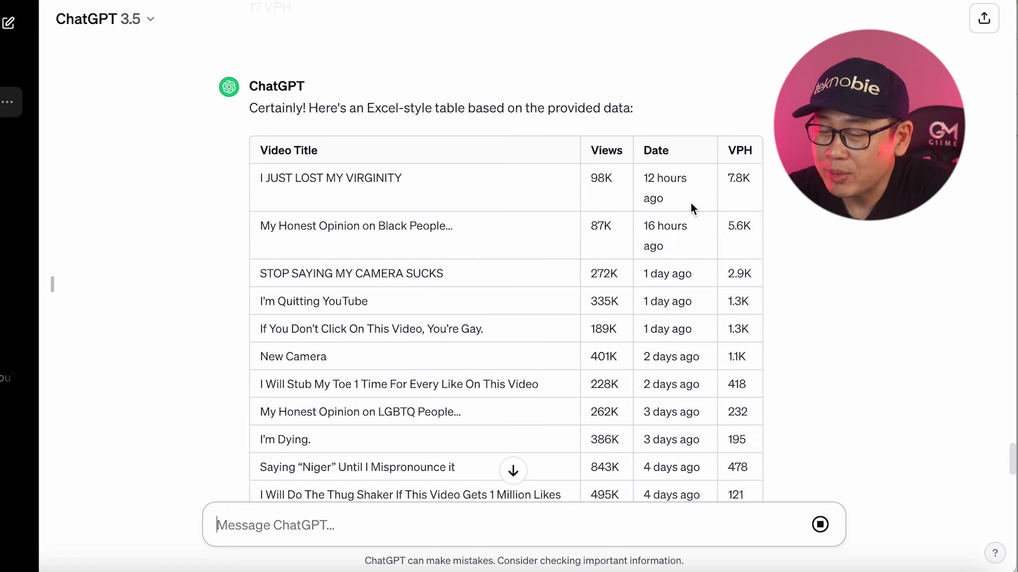
{"action": "scroll", "coordinate": [598, 210], "scroll_direction": "down", "scroll_amount": 3}
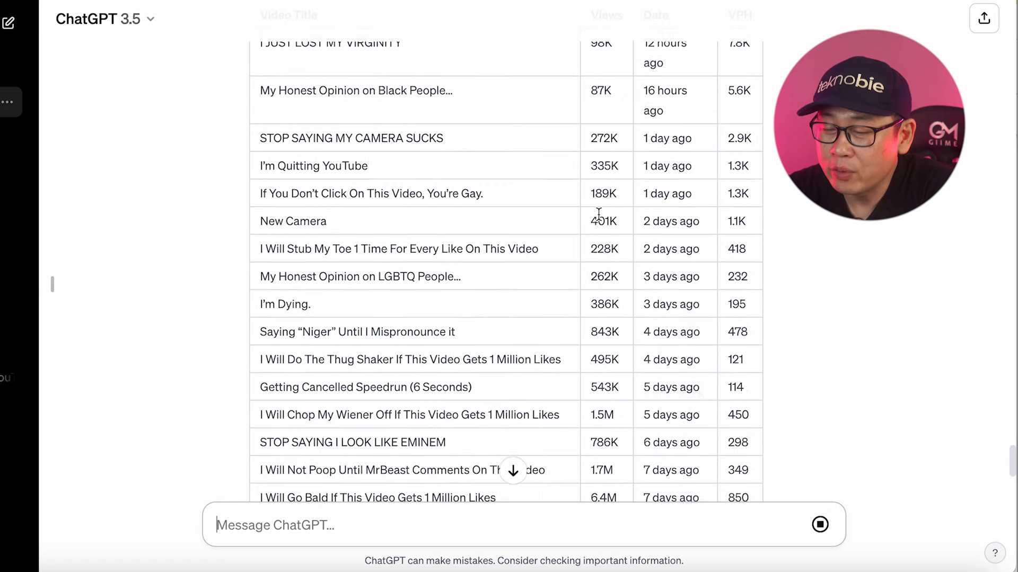
{"action": "scroll", "coordinate": [598, 209], "scroll_direction": "down", "scroll_amount": 1}
{"action": "scroll", "coordinate": [623, 247], "scroll_direction": "down", "scroll_amount": 3}
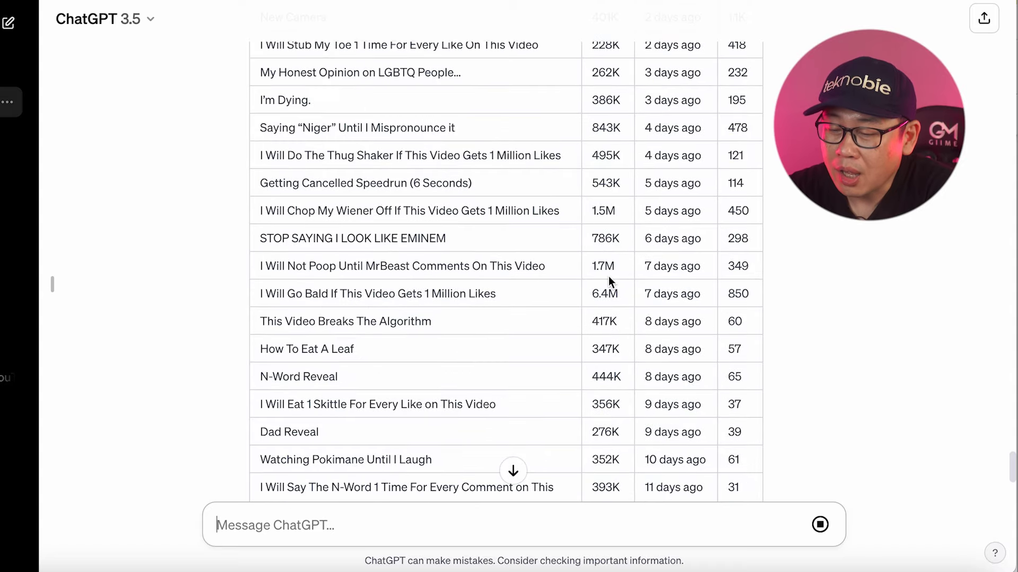
{"action": "scroll", "coordinate": [608, 279], "scroll_direction": "down", "scroll_amount": 5}
{"action": "scroll", "coordinate": [609, 277], "scroll_direction": "down", "scroll_amount": 6}
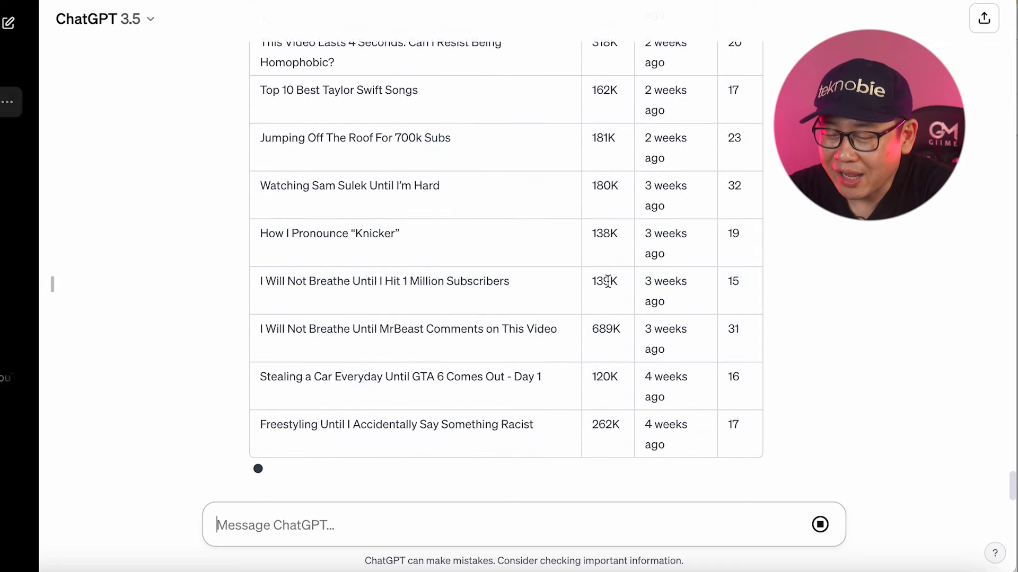
Copy the entire generated table, from the header row through the last video row
{"action": "scroll", "coordinate": [622, 370], "scroll_direction": "up", "scroll_amount": 20}
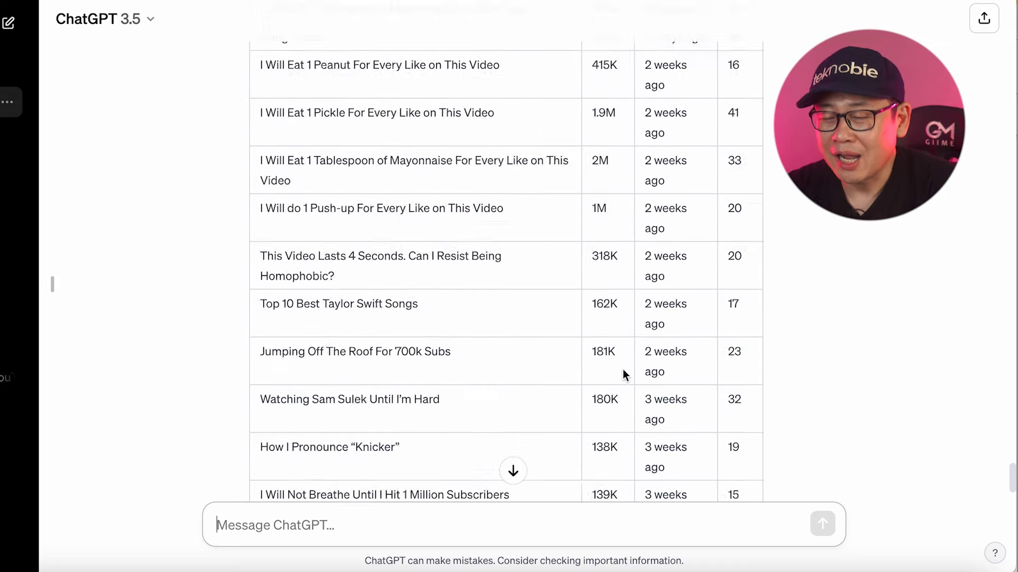
{"action": "left_click_drag", "start_coordinate": [263, 163], "coordinate": [734, 455]}
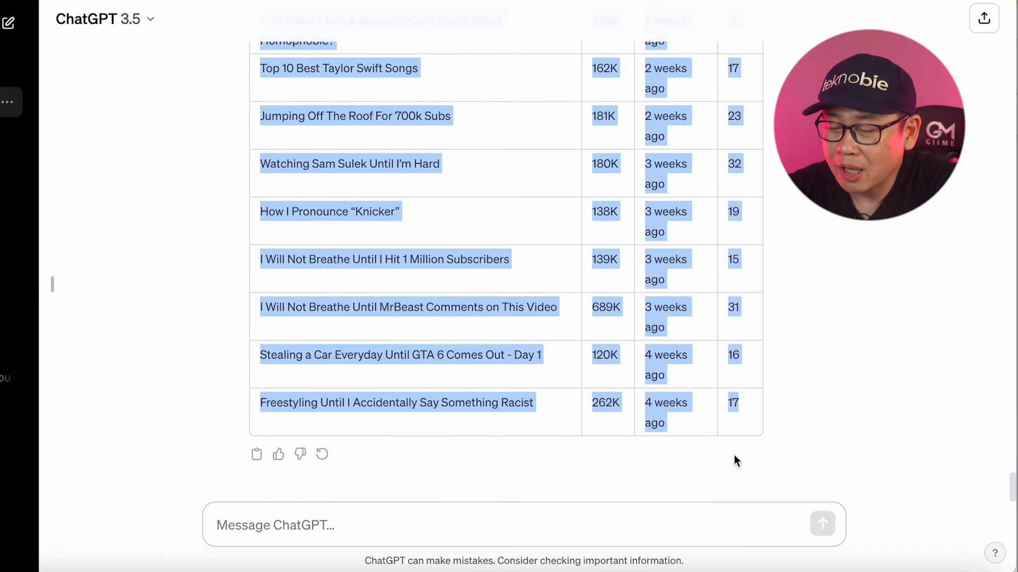
{"action": "right_click", "coordinate": [461, 403]}
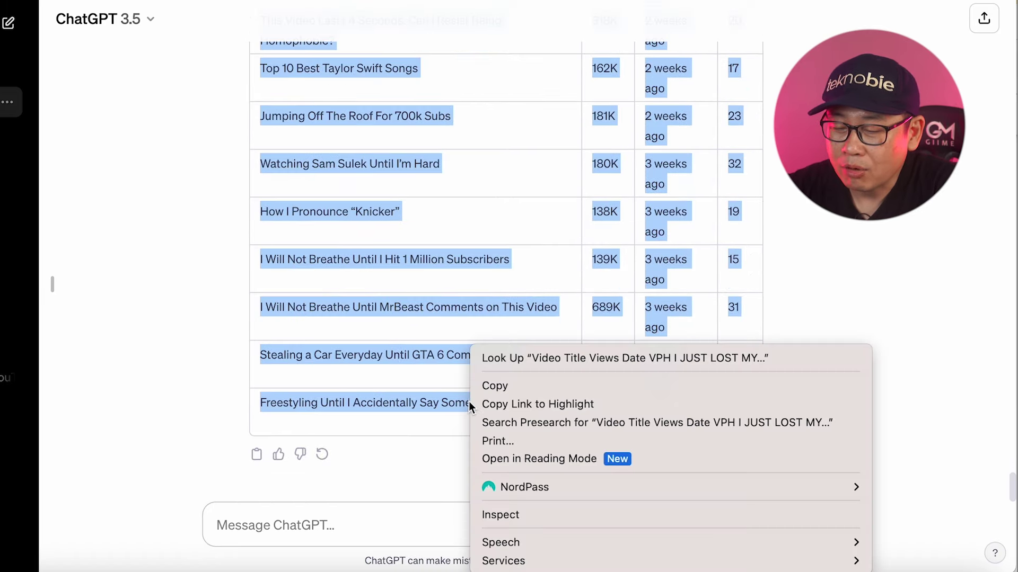
{"action": "left_click", "coordinate": [499, 386]}
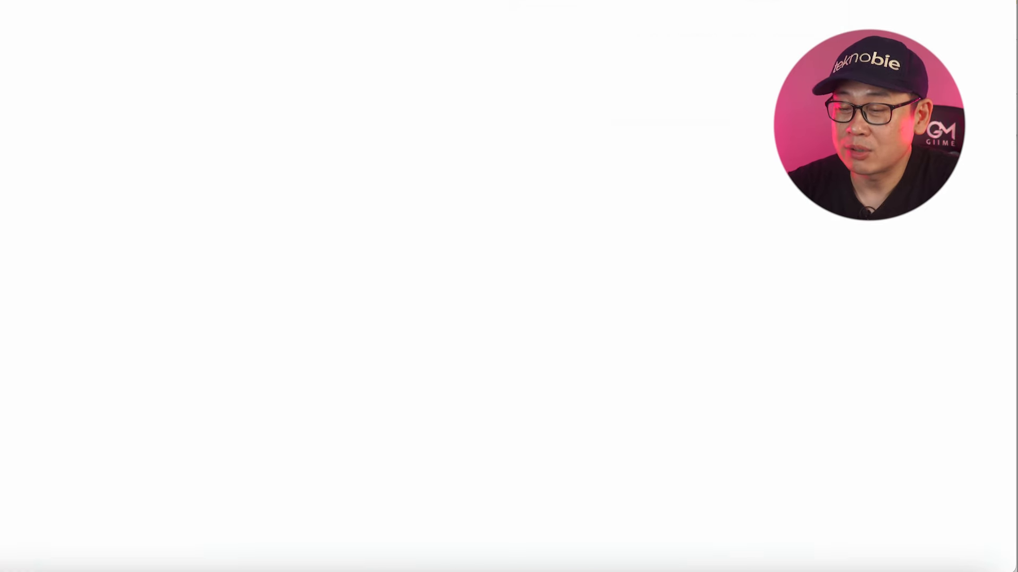
Switch to the Google Sheets spreadsheet and review the video table from the Video Title header down to the TOTAL Views cell B36
{"action": "scroll", "coordinate": [371, 345], "scroll_direction": "up", "scroll_amount": 10}
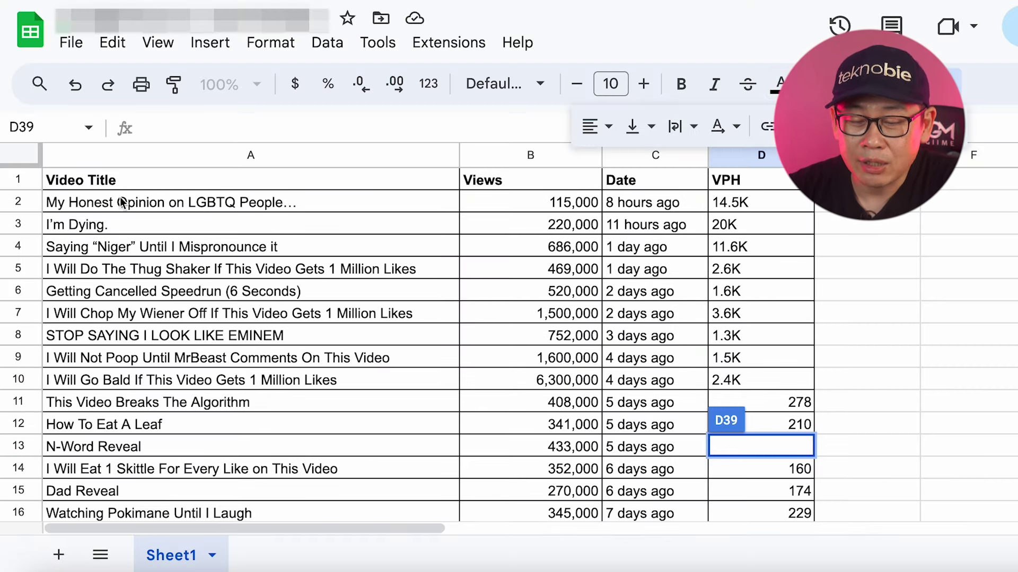
{"action": "left_click", "coordinate": [157, 185]}
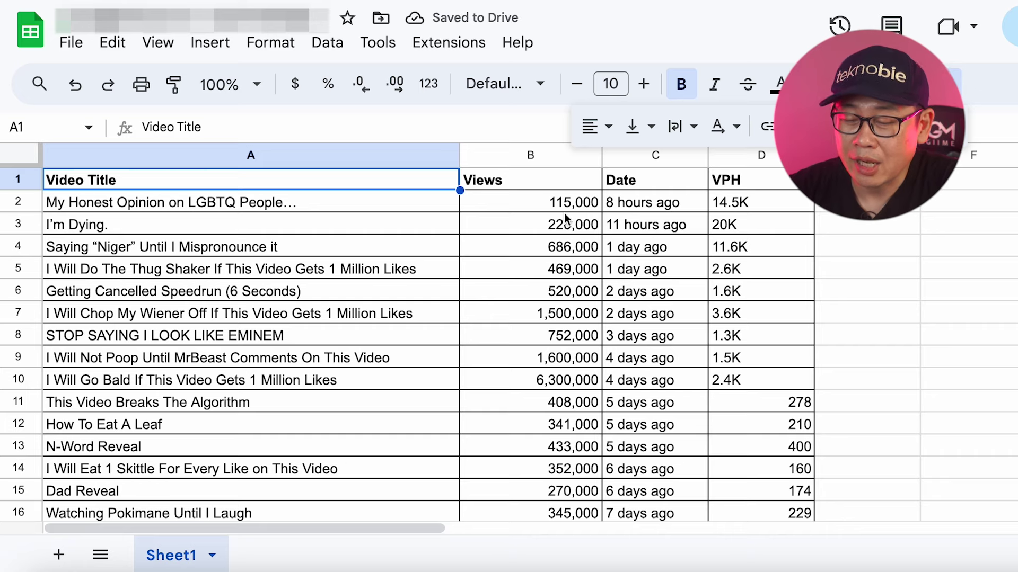
{"action": "scroll", "coordinate": [557, 207], "scroll_direction": "down", "scroll_amount": 9}
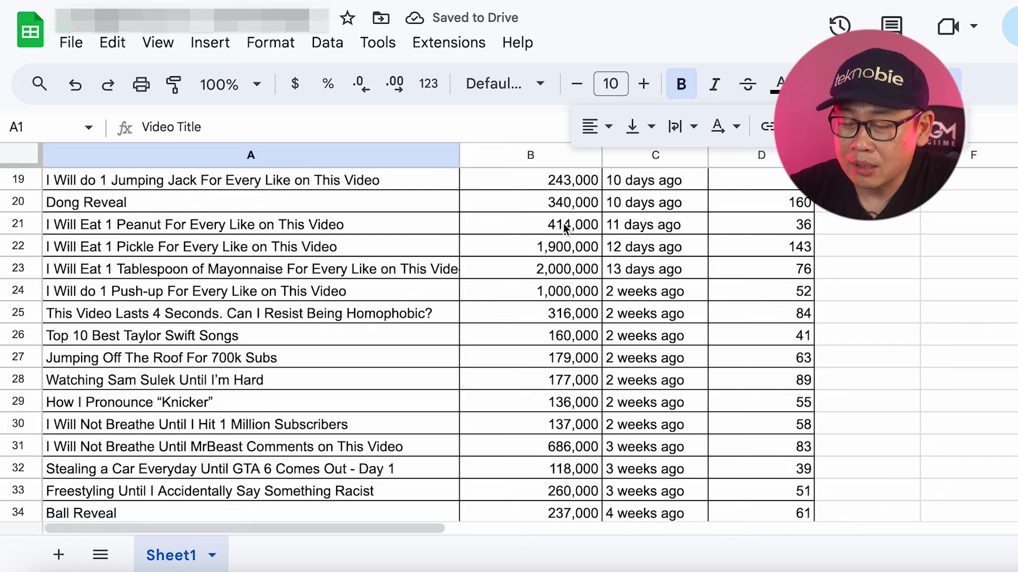
{"action": "left_click", "coordinate": [559, 360]}
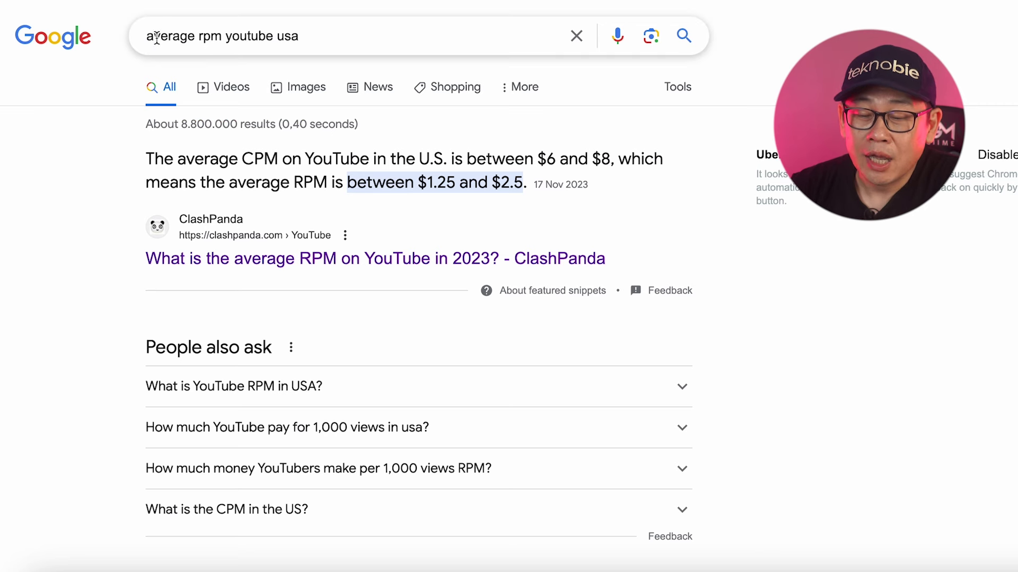
In the Google results for "average rpm youtube usa", read the featured snippet's average CPM and the lower bound of its RPM range
{"action": "left_click", "coordinate": [247, 45]}
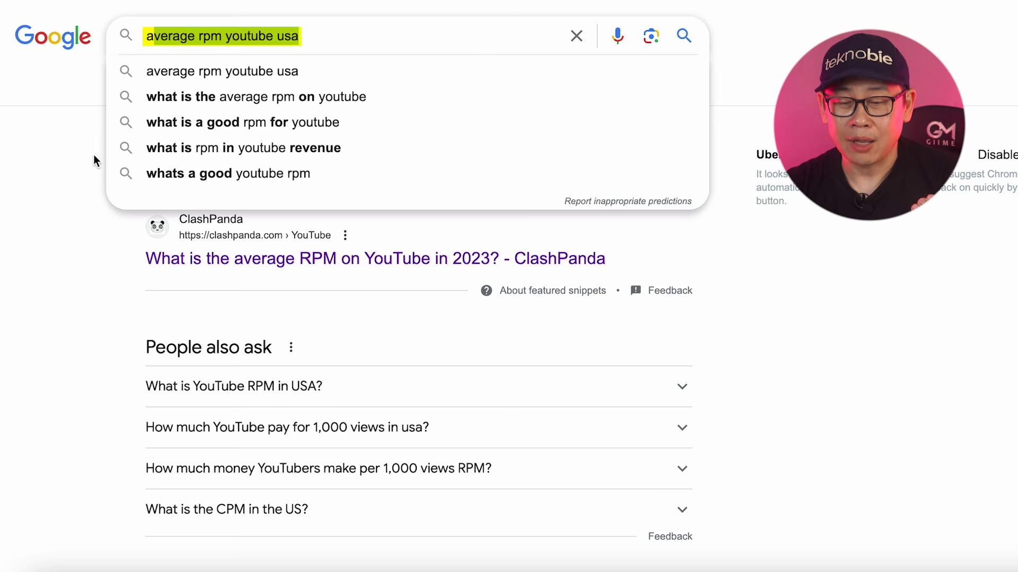
{"action": "left_click", "coordinate": [87, 177]}
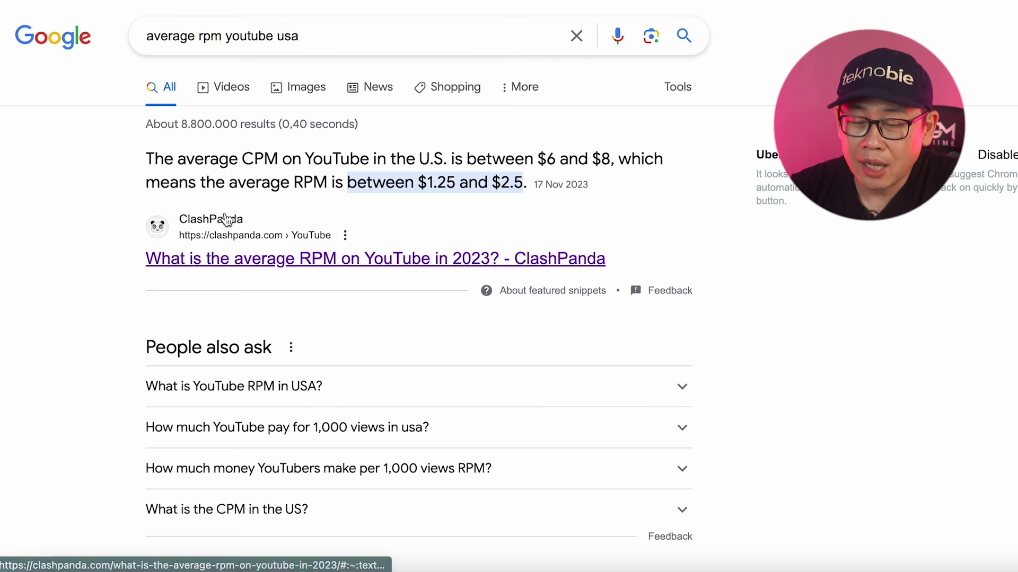
{"action": "left_click_drag", "start_coordinate": [186, 159], "coordinate": [608, 162]}
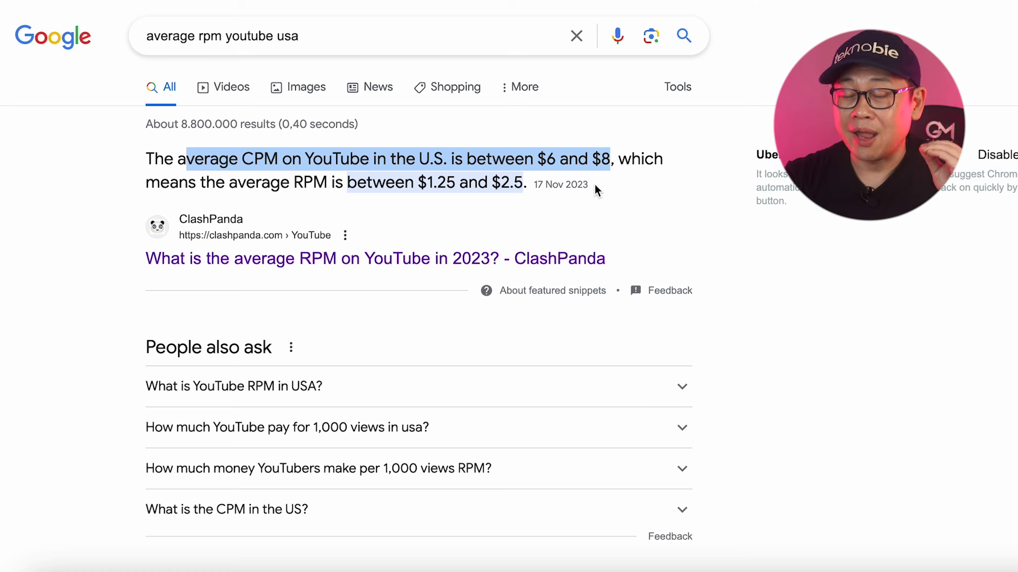
{"action": "left_click", "coordinate": [444, 186]}
{"action": "left_click_drag", "start_coordinate": [423, 186], "coordinate": [451, 183]}
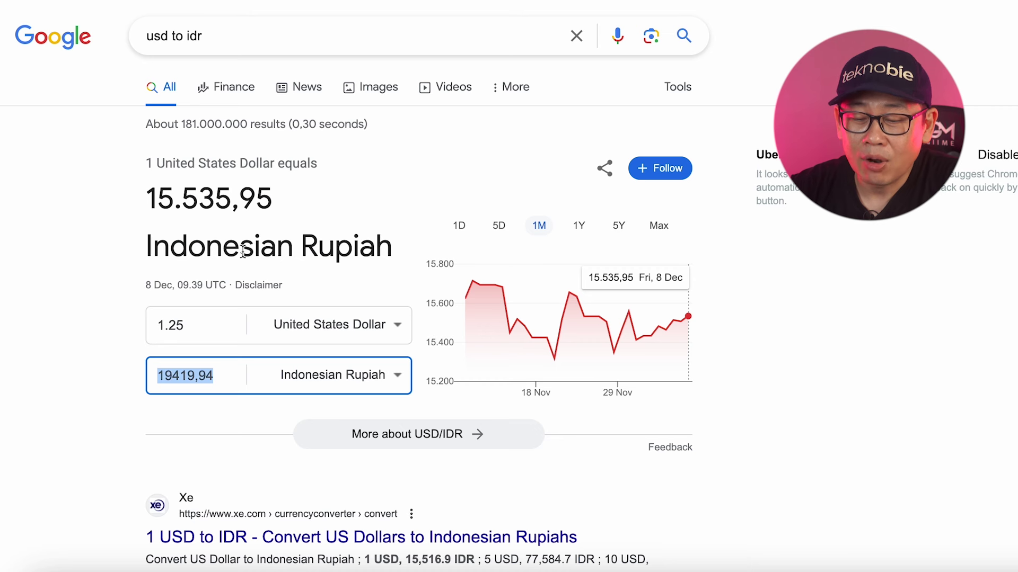
Copy the whole-number rupiah equivalent of 1.25 US dollars from the currency converter and paste 19419 into spreadsheet cell B37
{"action": "left_click", "coordinate": [193, 332]}
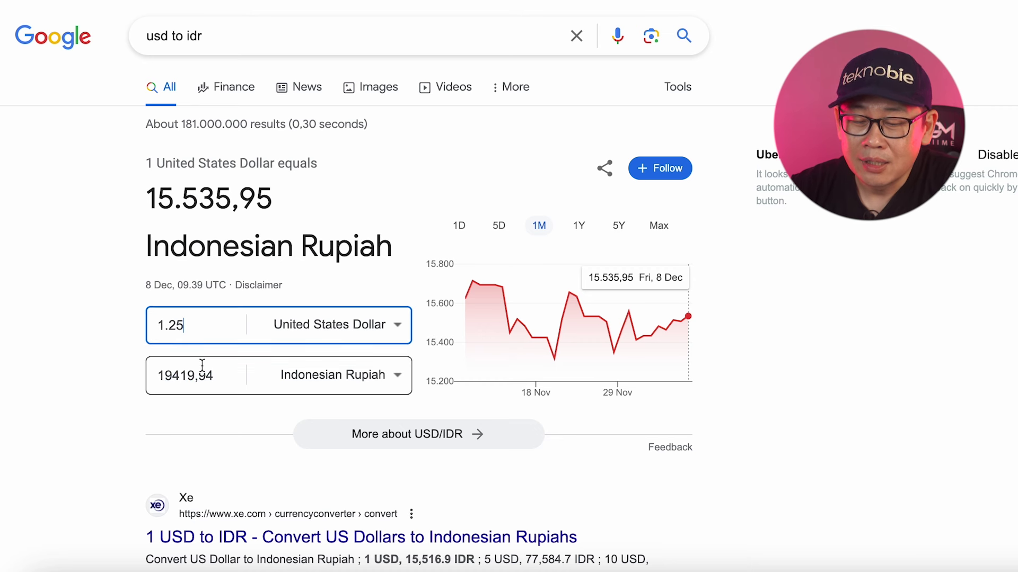
{"action": "left_click_drag", "start_coordinate": [162, 379], "coordinate": [196, 379]}
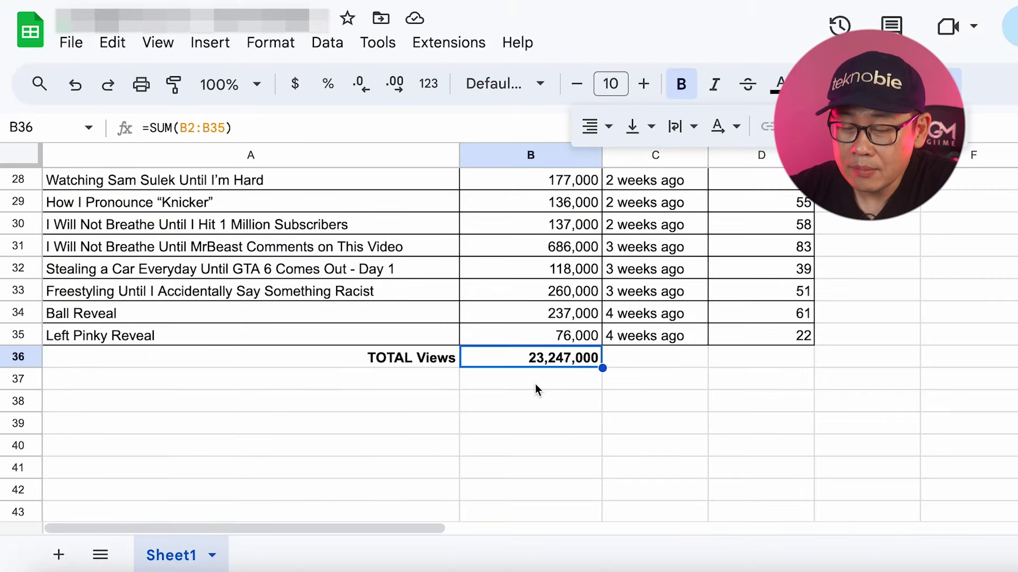
{"action": "left_click", "coordinate": [535, 389]}
{"action": "key", "text": "ctrl+v"}
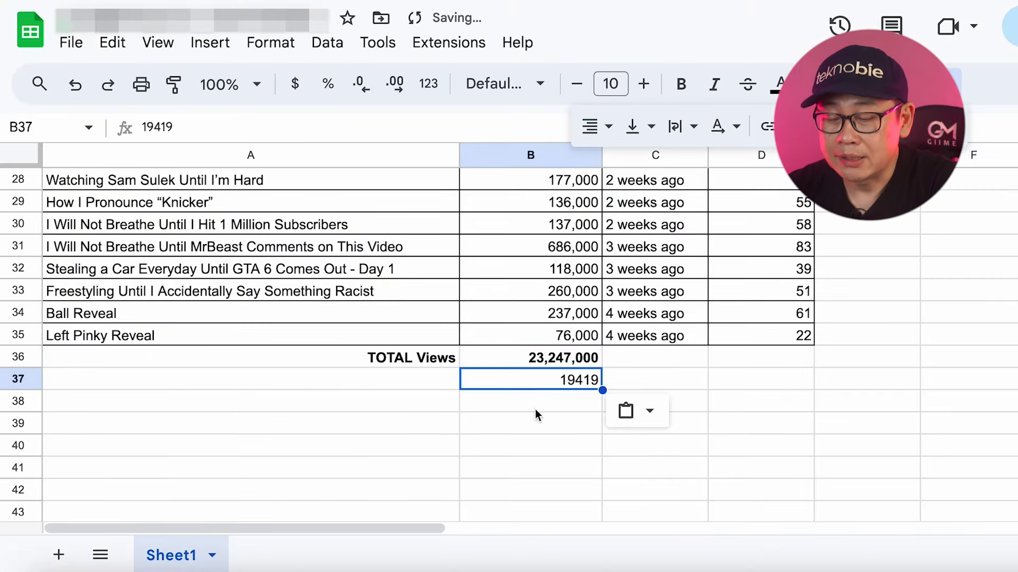
Enter the revenue formula =(B36/1000)*B37 in cell B38, directly below the rupiah RPM value
{"action": "left_click", "coordinate": [542, 398]}
{"action": "type", "text": "="}
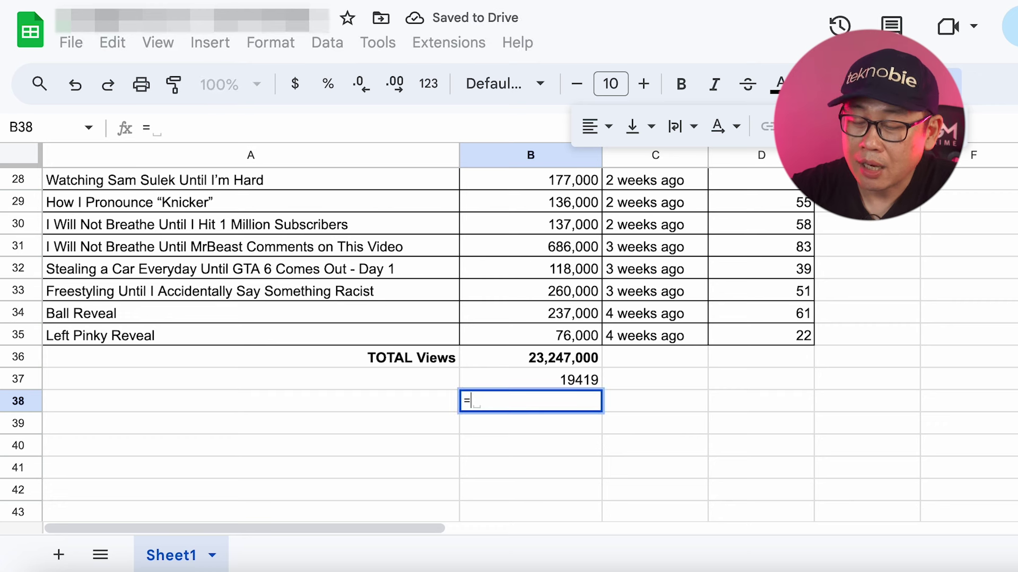
{"action": "type", "text": "("}
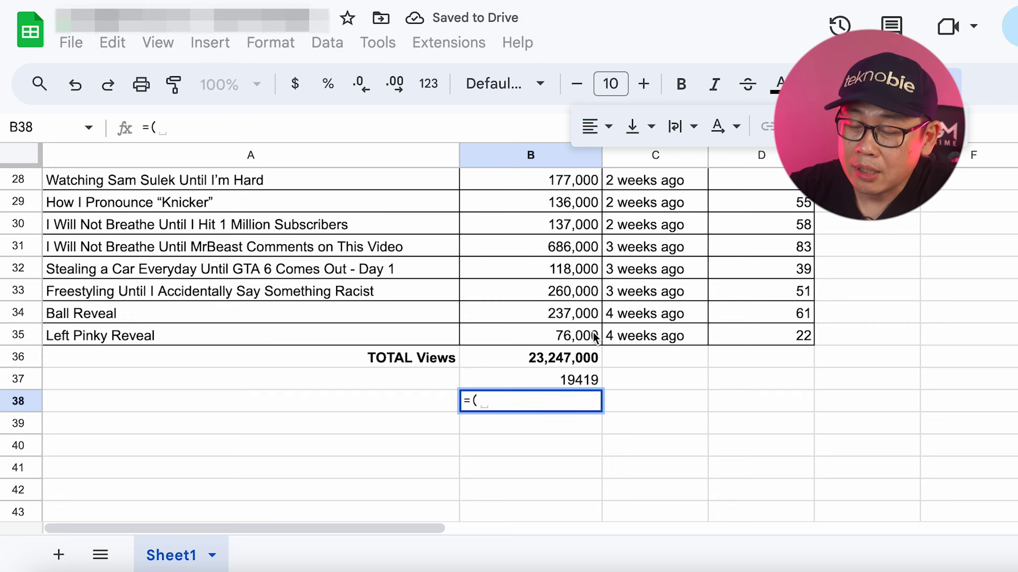
{"action": "left_click", "coordinate": [568, 360]}
{"action": "type", "text": "/100"}
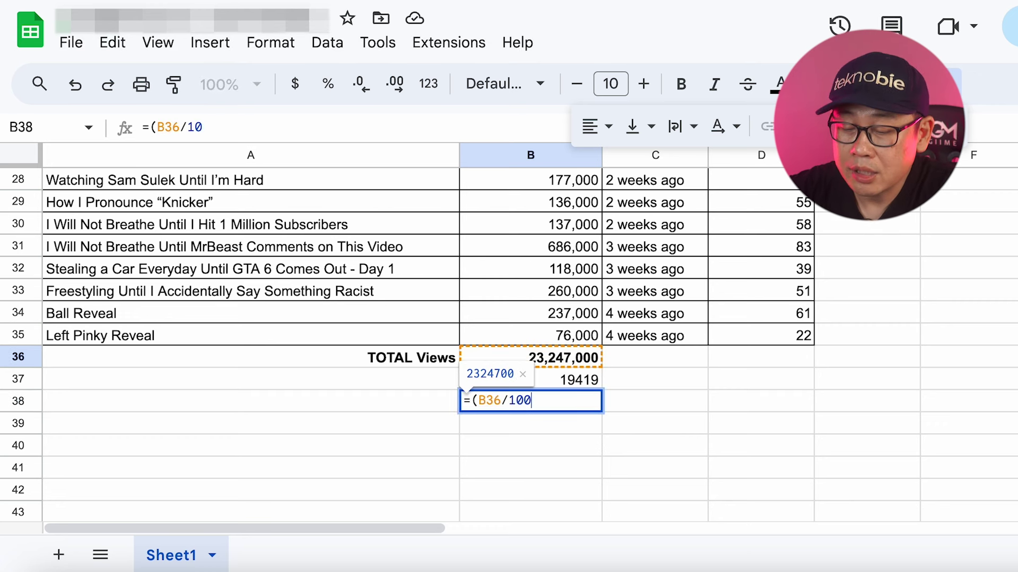
{"action": "type", "text": "0)*"}
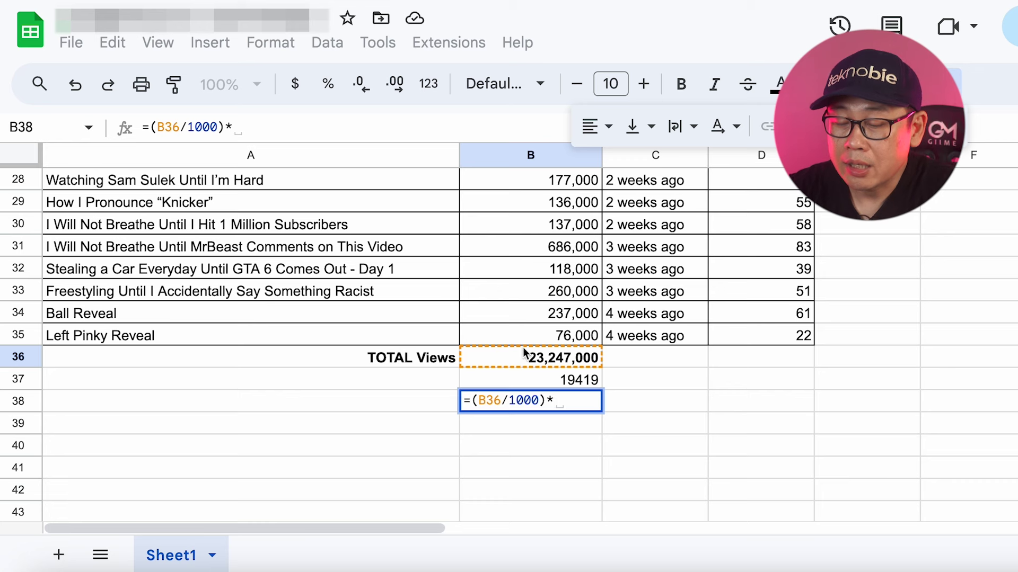
{"action": "left_click", "coordinate": [543, 383]}
{"action": "key", "text": "Return"}
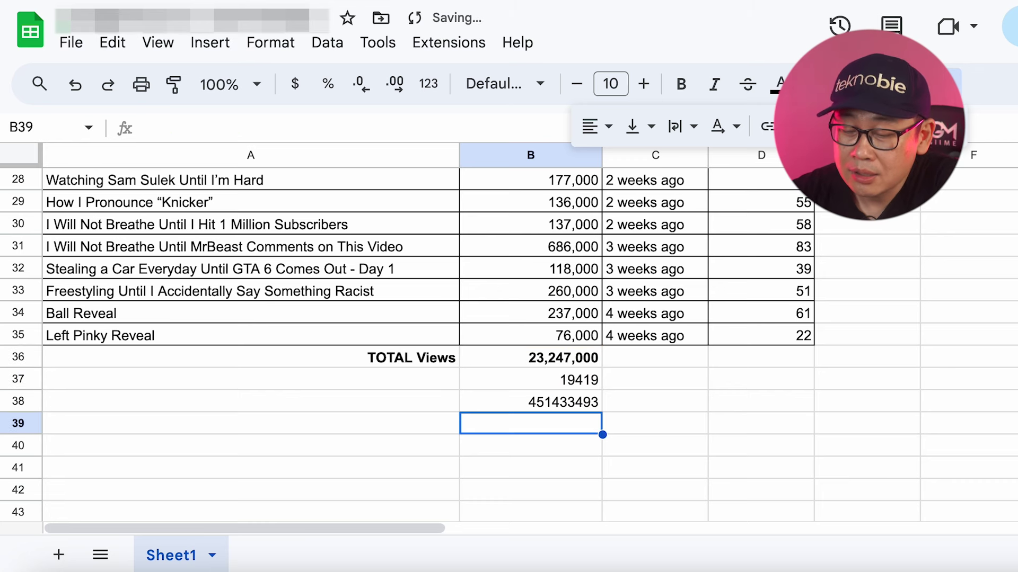
Format the revenue result in cell B38 as Indonesian Rupiah currency
{"action": "left_click", "coordinate": [546, 405]}
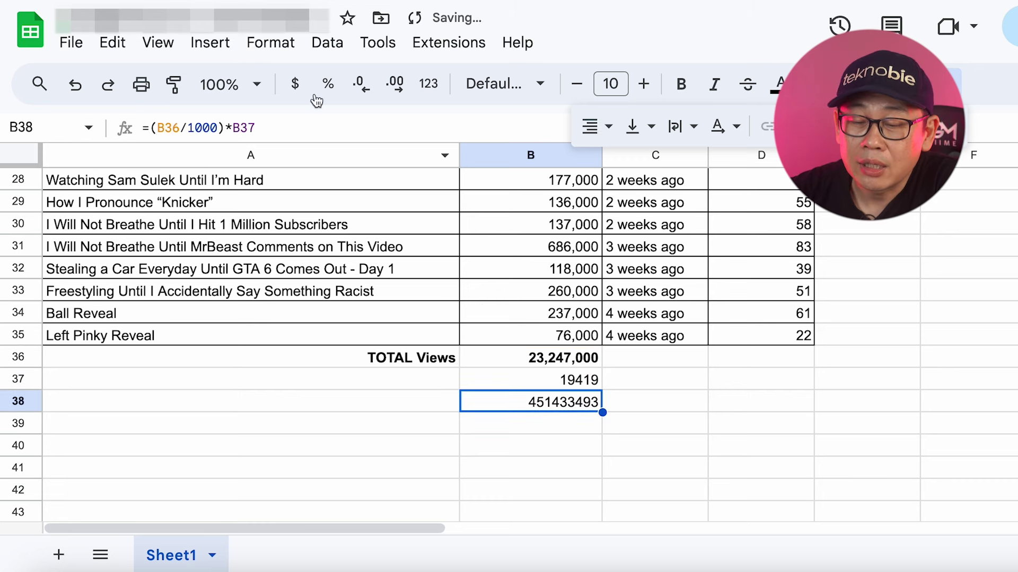
{"action": "left_click", "coordinate": [280, 52]}
{"action": "mouse_move", "coordinate": [375, 129]}
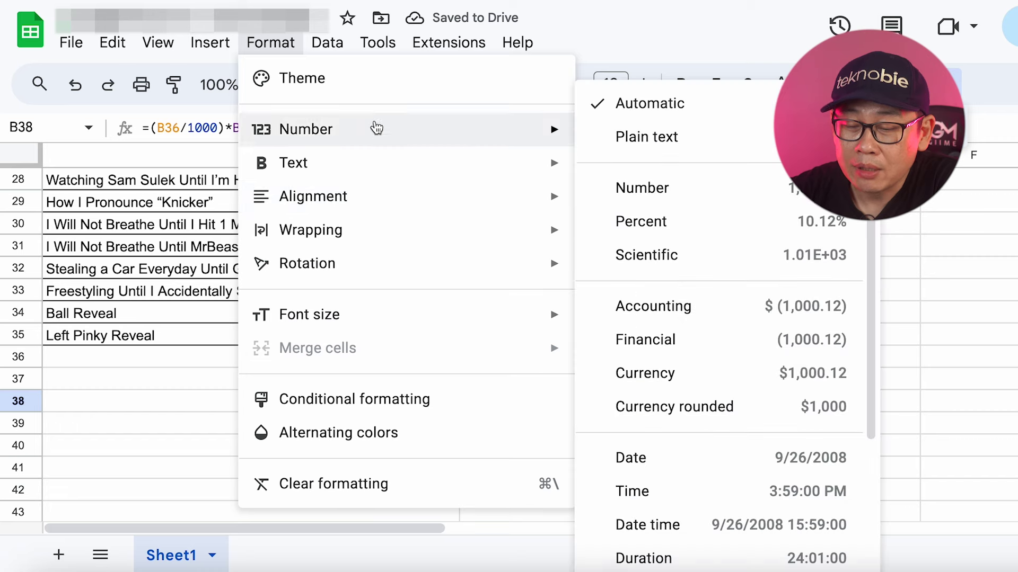
{"action": "scroll", "coordinate": [684, 503], "scroll_direction": "down", "scroll_amount": 5}
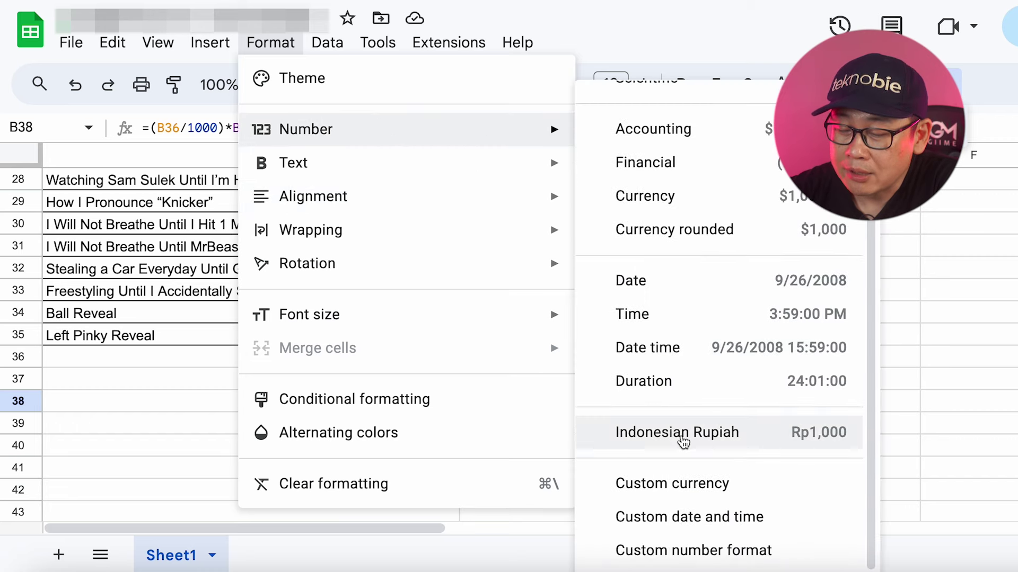
{"action": "left_click", "coordinate": [684, 437]}
{"action": "left_click", "coordinate": [752, 424]}
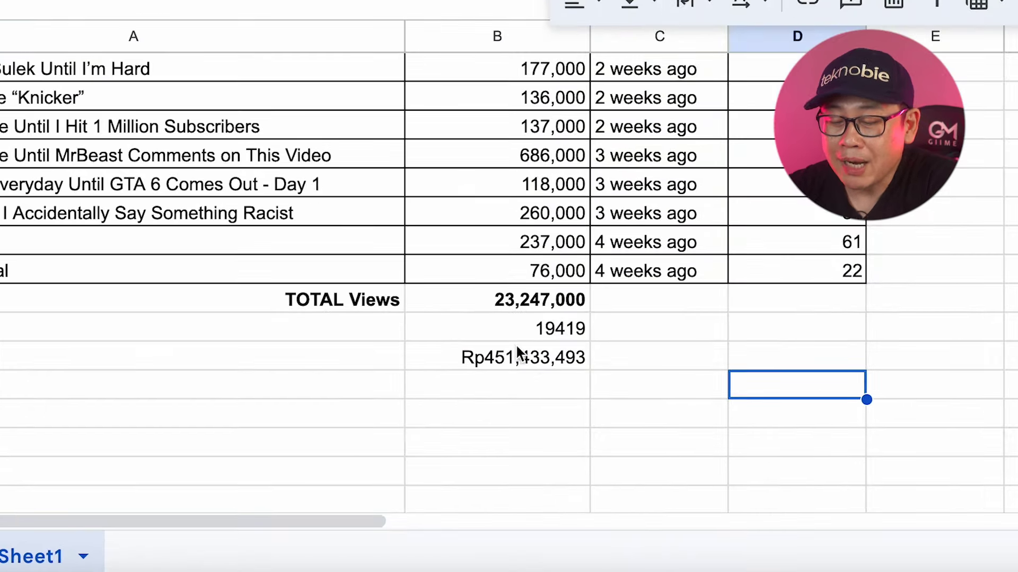